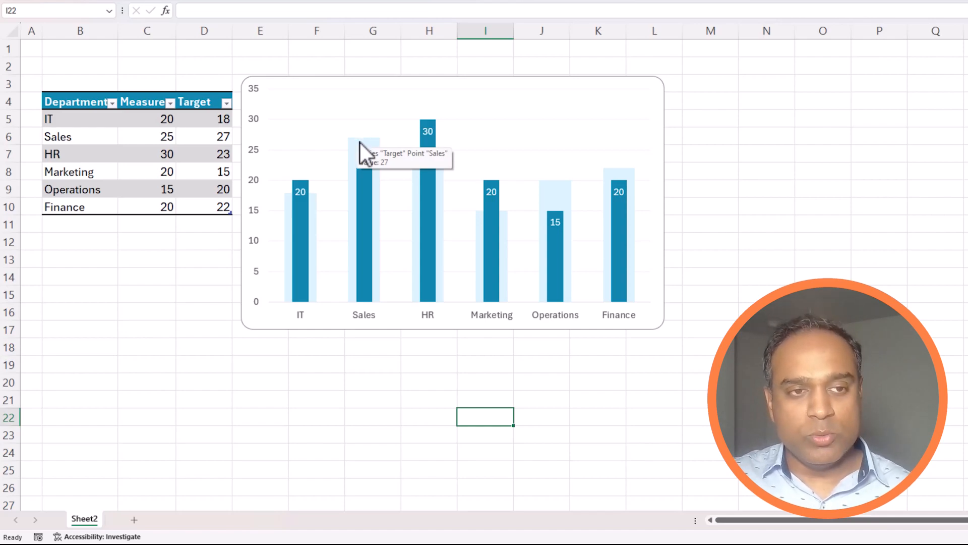
pyautogui.moveTo(366, 190)
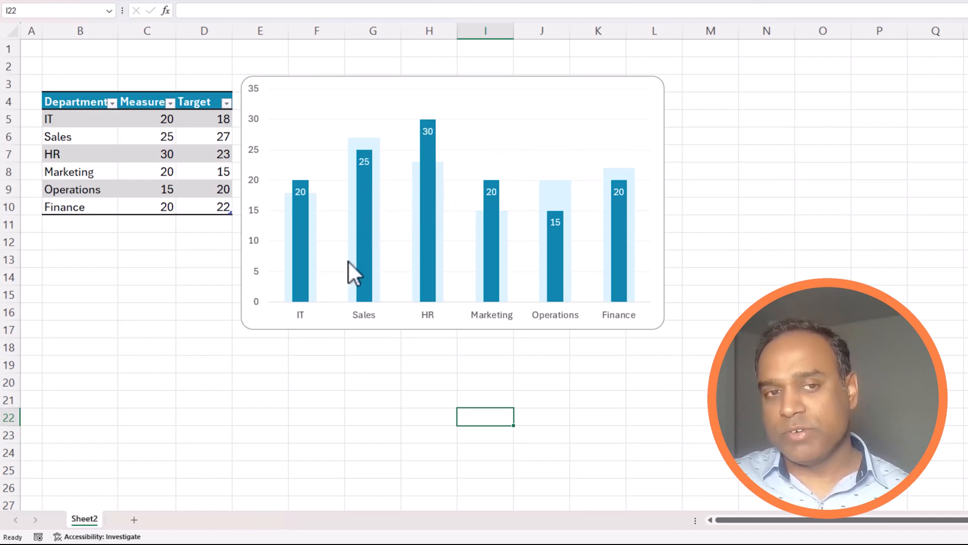
pyautogui.moveTo(348, 262)
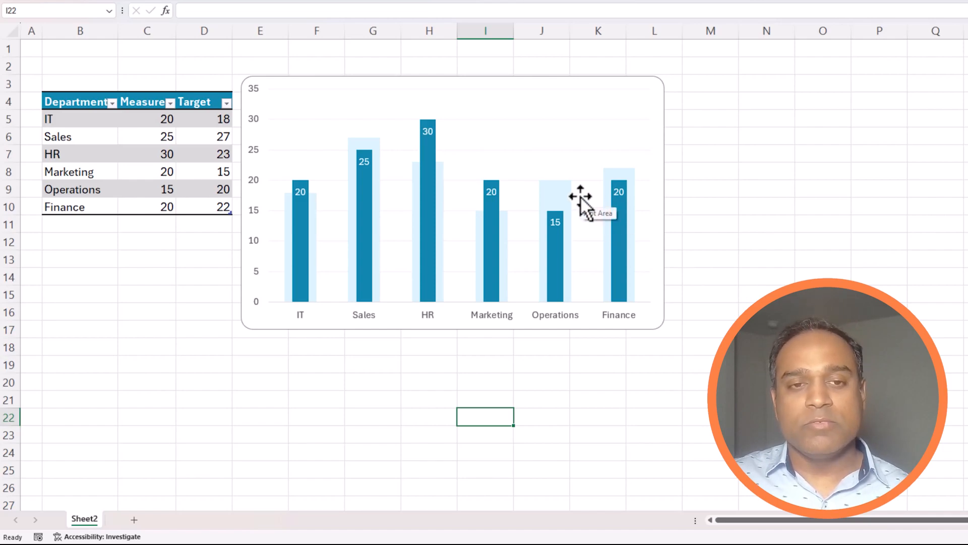
pyautogui.moveTo(561, 247)
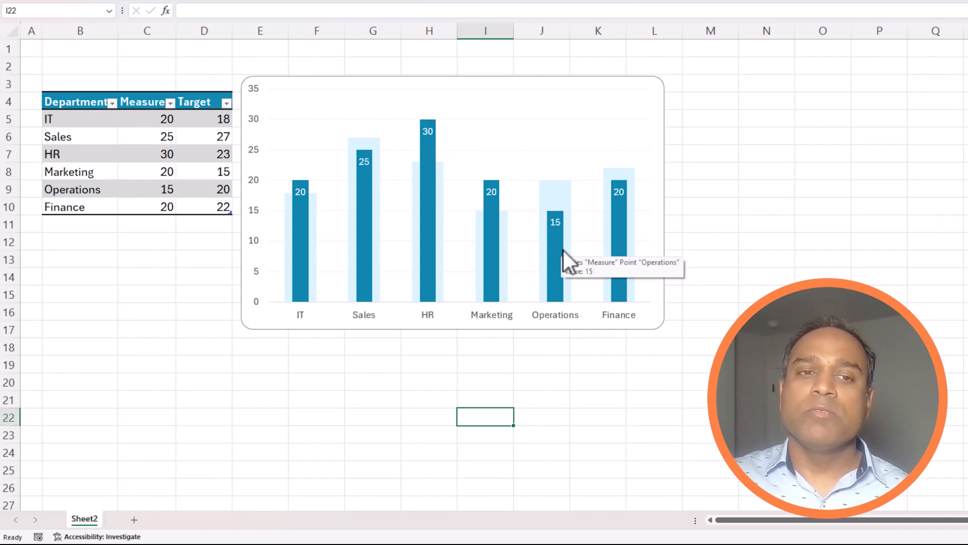
pyautogui.moveTo(574, 201)
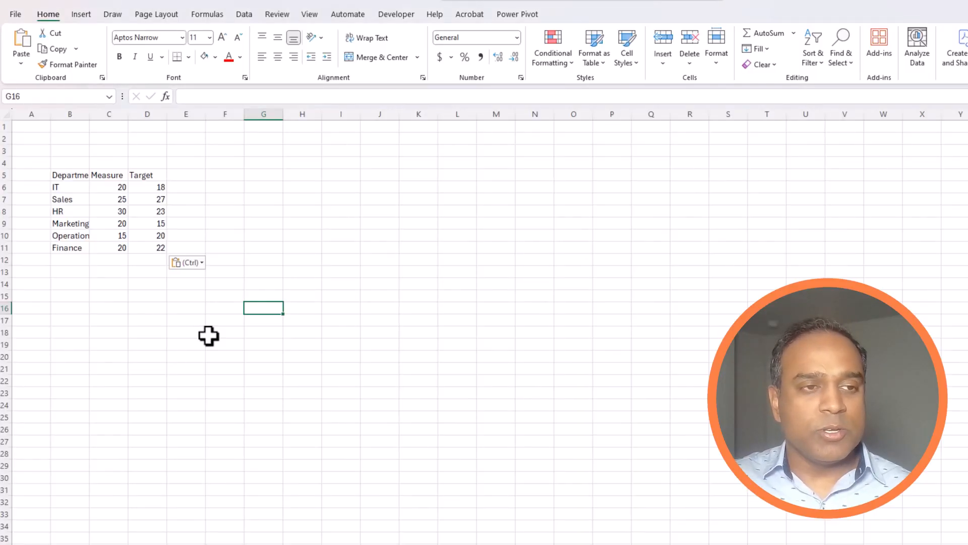
# Convert the department data in B5:D11 to a table and apply a medium style with a blue header and grey bands
pyautogui.scroll(2, 209, 335)
pyautogui.moveTo(114, 197); pyautogui.dragTo(190, 289)
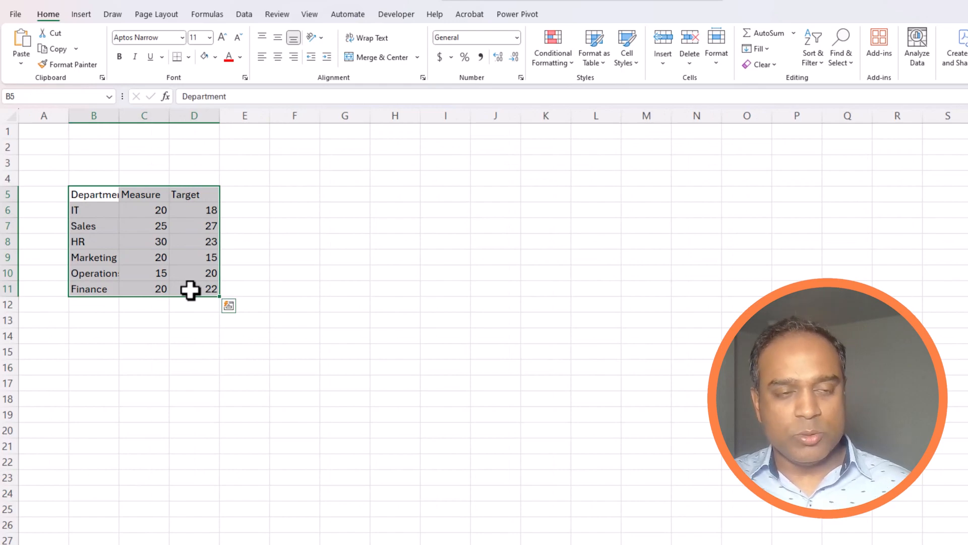
pyautogui.hotkey('ctrl', 't')
pyautogui.click(587, 379)
pyautogui.click(854, 59)
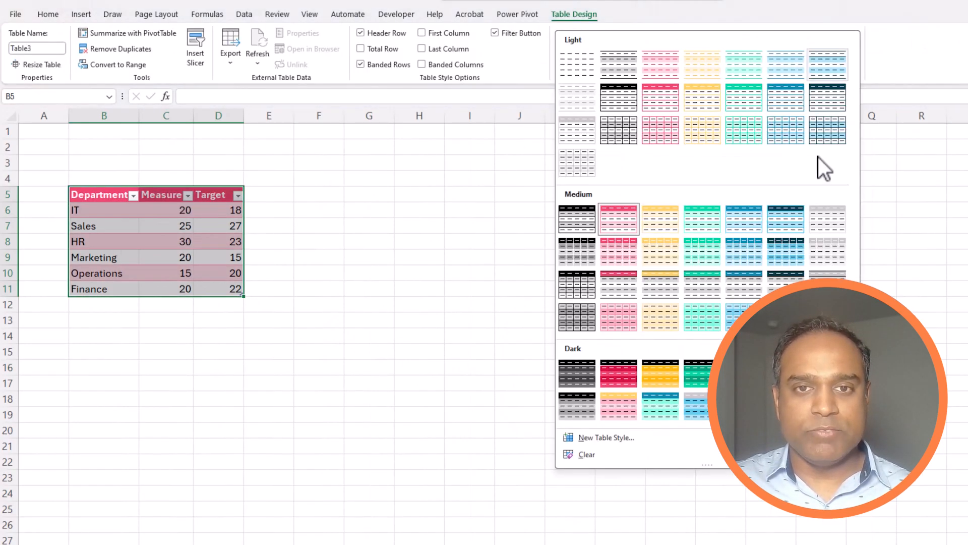
pyautogui.click(786, 252)
# Widen the Department column slightly and narrow the empty column A beside the table
pyautogui.click(227, 222)
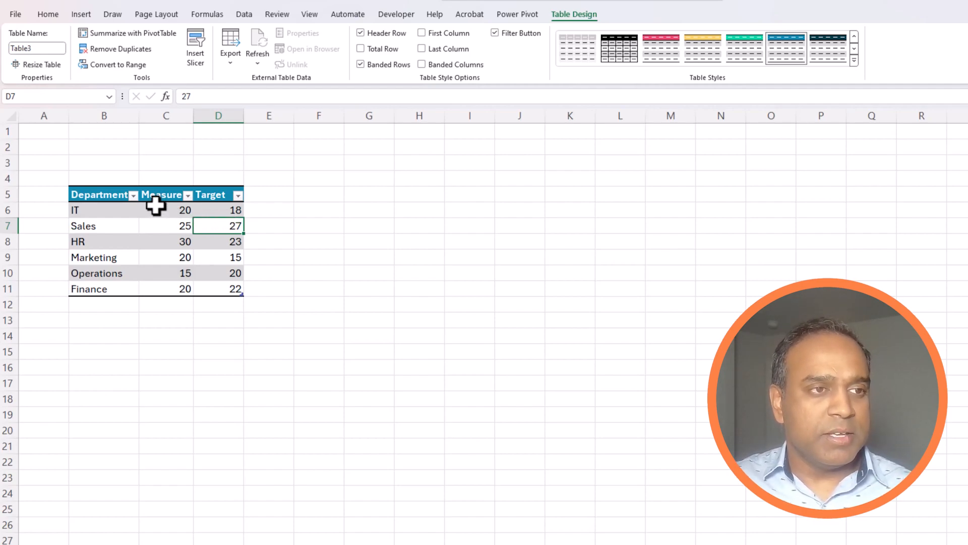
pyautogui.moveTo(140, 116); pyautogui.dragTo(148, 117)
pyautogui.moveTo(70, 115); pyautogui.dragTo(33, 114)
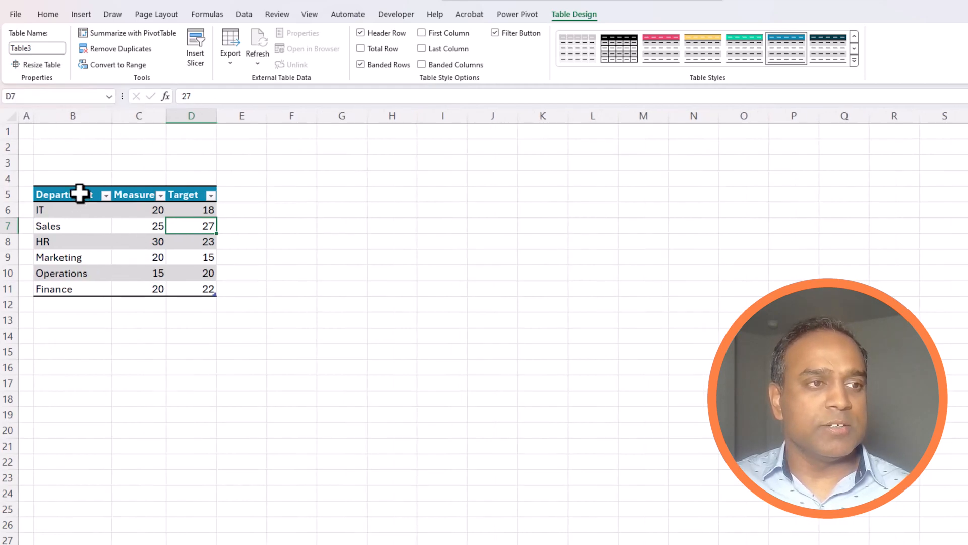
# Insert a clustered column chart from the whole table and place it beside the data, starting around column E
pyautogui.moveTo(79, 193); pyautogui.dragTo(202, 287)
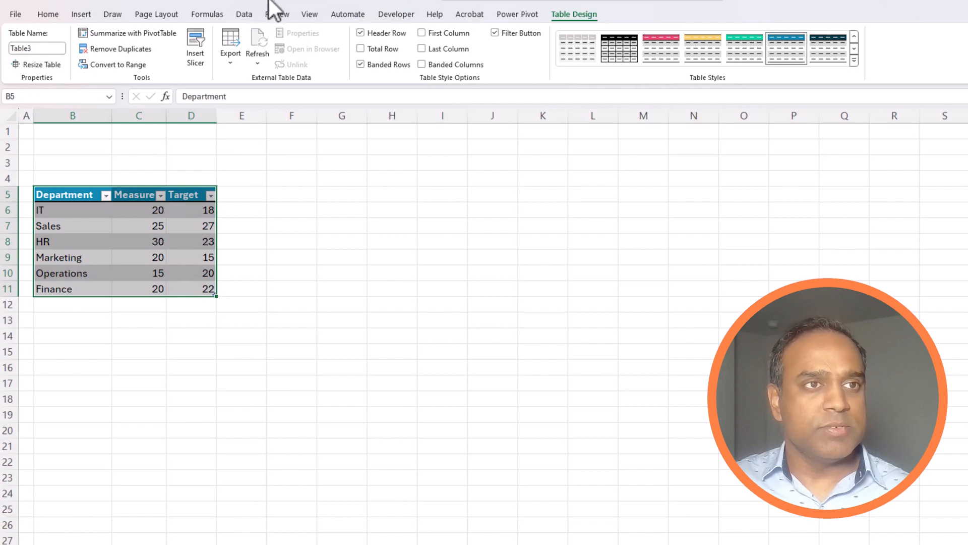
pyautogui.click(292, 2)
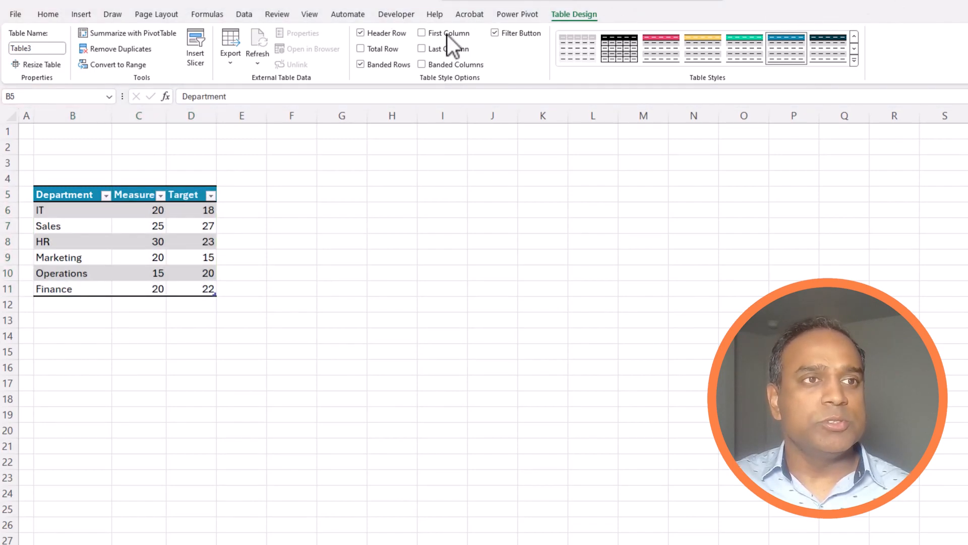
pyautogui.click(85, 14)
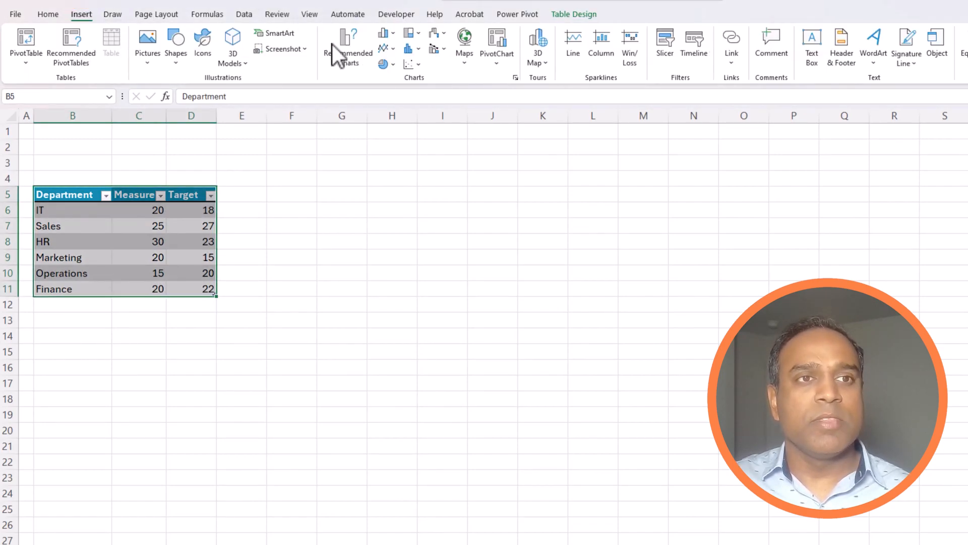
pyautogui.click(389, 40)
pyautogui.click(407, 85)
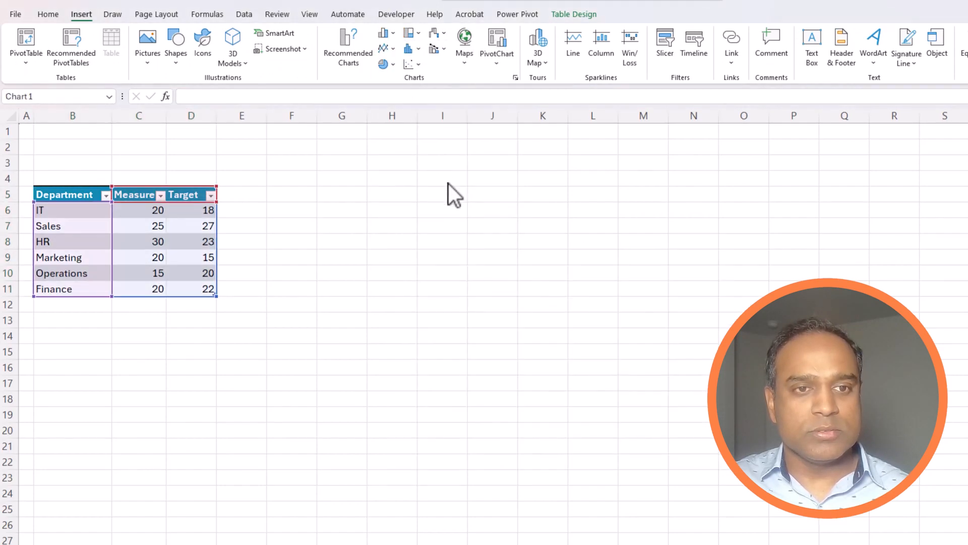
pyautogui.moveTo(454, 243); pyautogui.dragTo(297, 162)
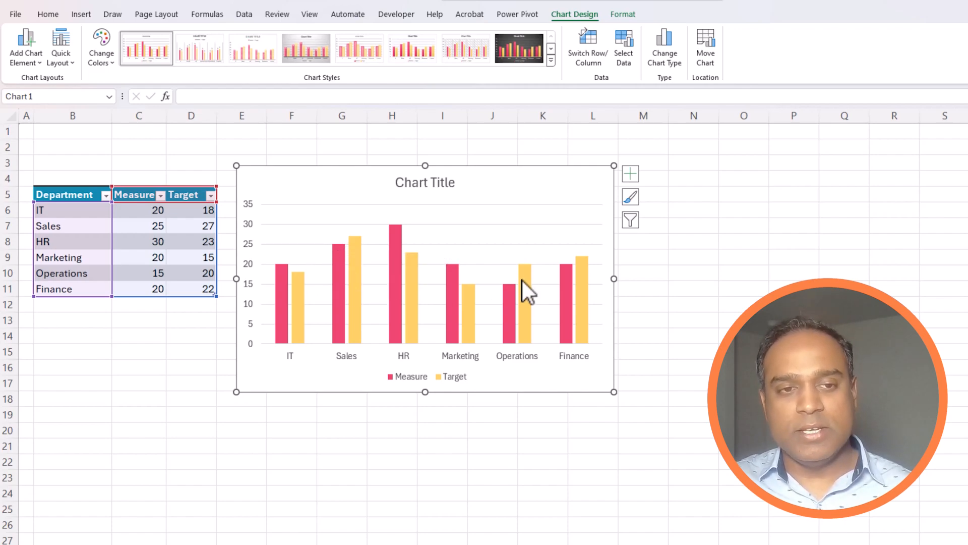
# Move the chart's legend to the upper-right corner of the chart, beside the title
pyautogui.click(451, 377)
pyautogui.moveTo(452, 387); pyautogui.dragTo(584, 188)
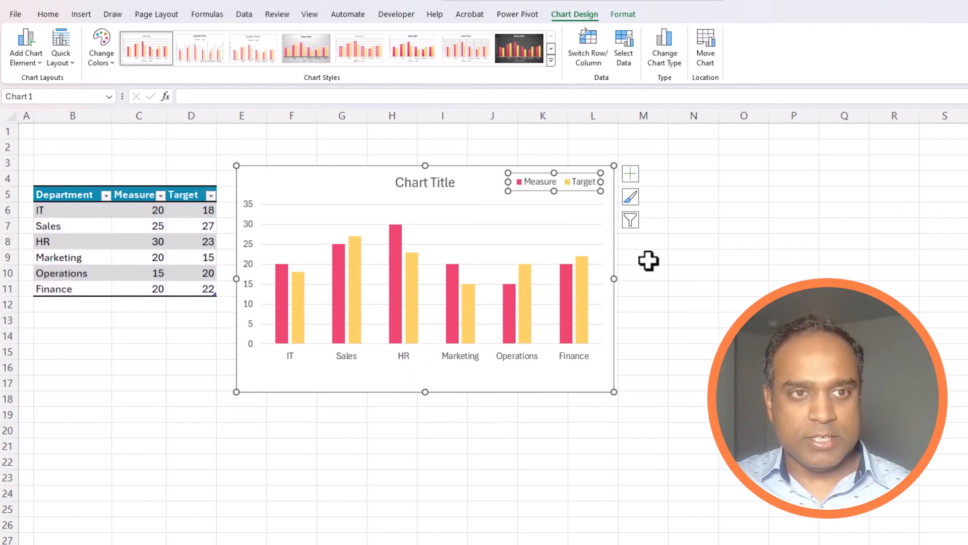
pyautogui.click(703, 273)
pyautogui.moveTo(569, 270)
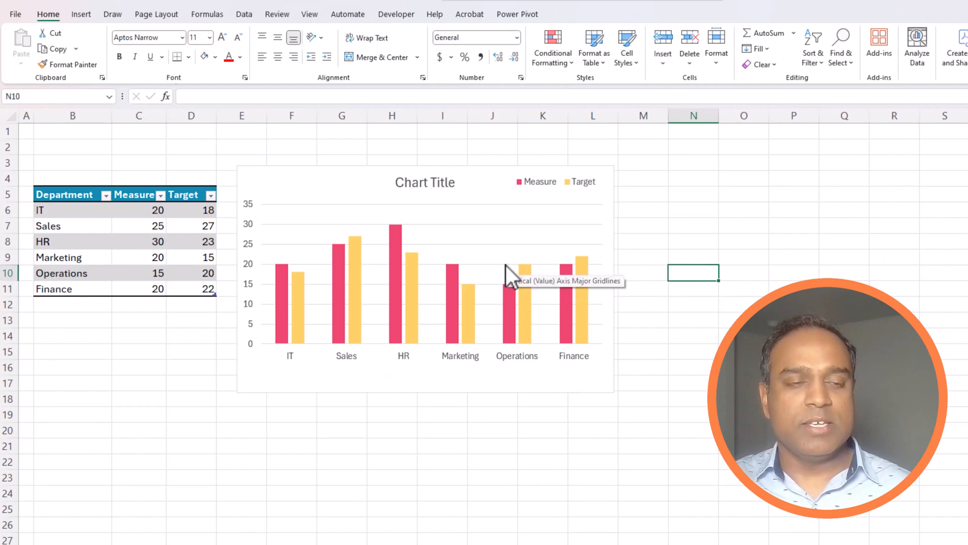
pyautogui.moveTo(353, 258)
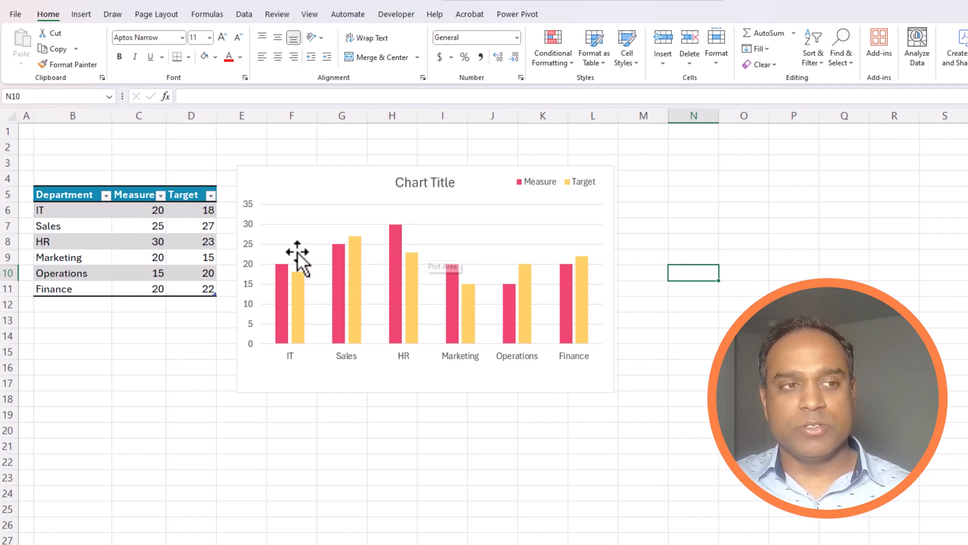
pyautogui.moveTo(410, 319)
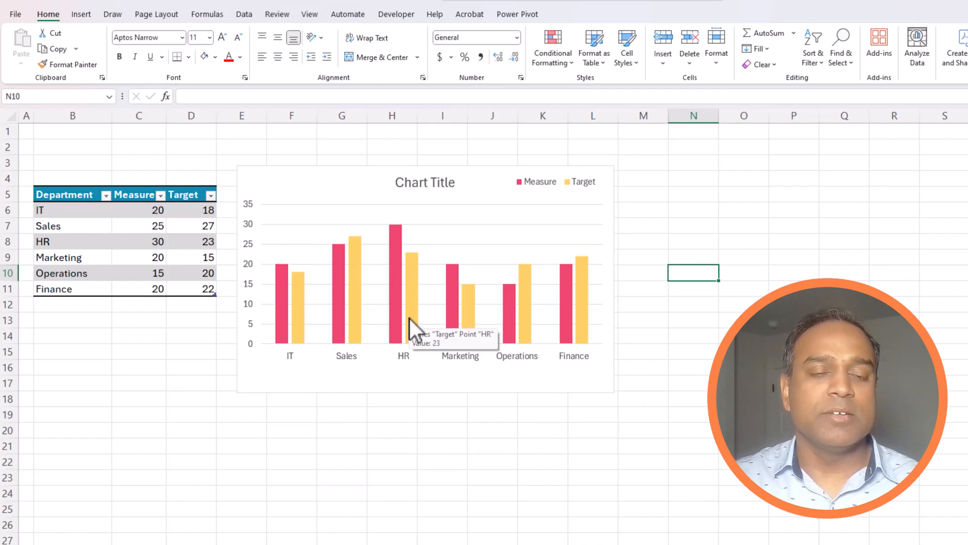
pyautogui.rightClick(412, 259)
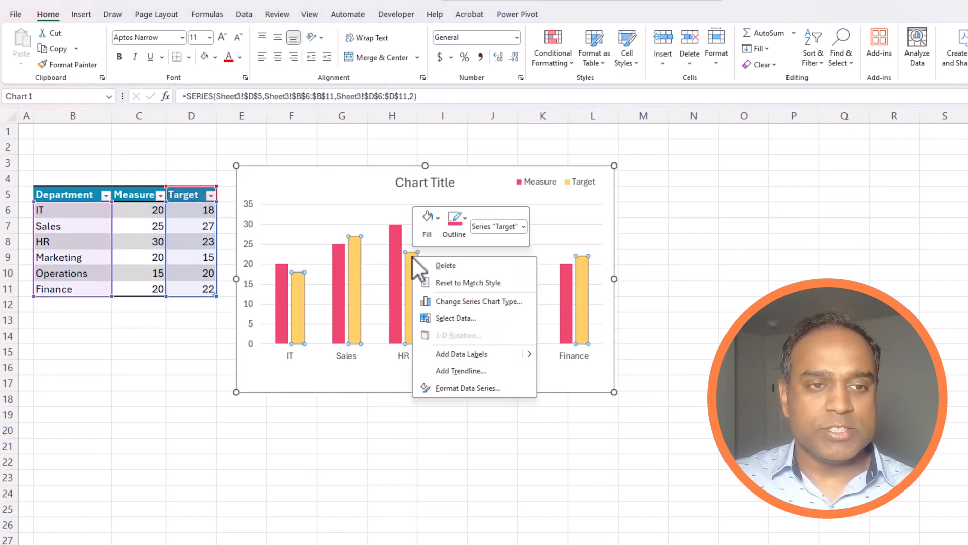
pyautogui.click(401, 249)
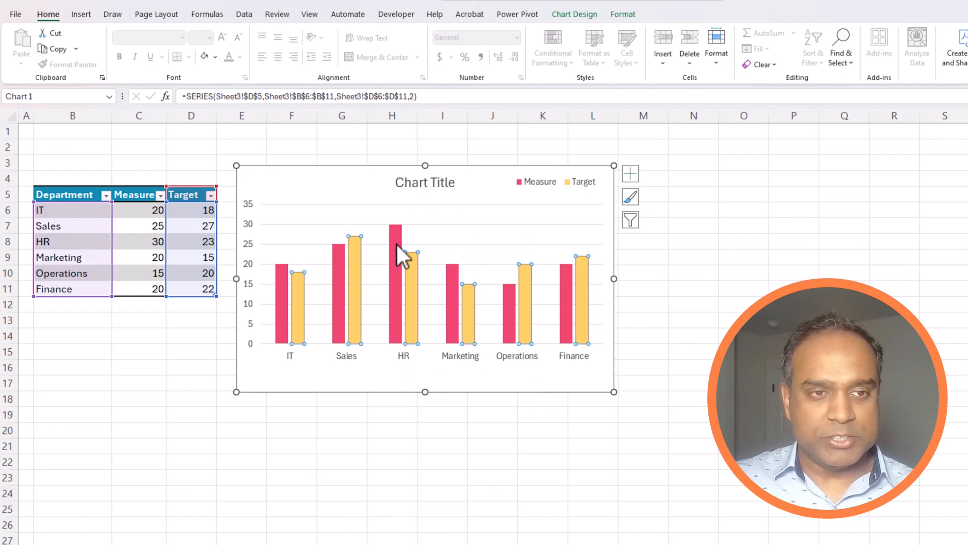
# Plot the Measure series on the secondary axis and set its gap width to 300%
pyautogui.click(395, 243)
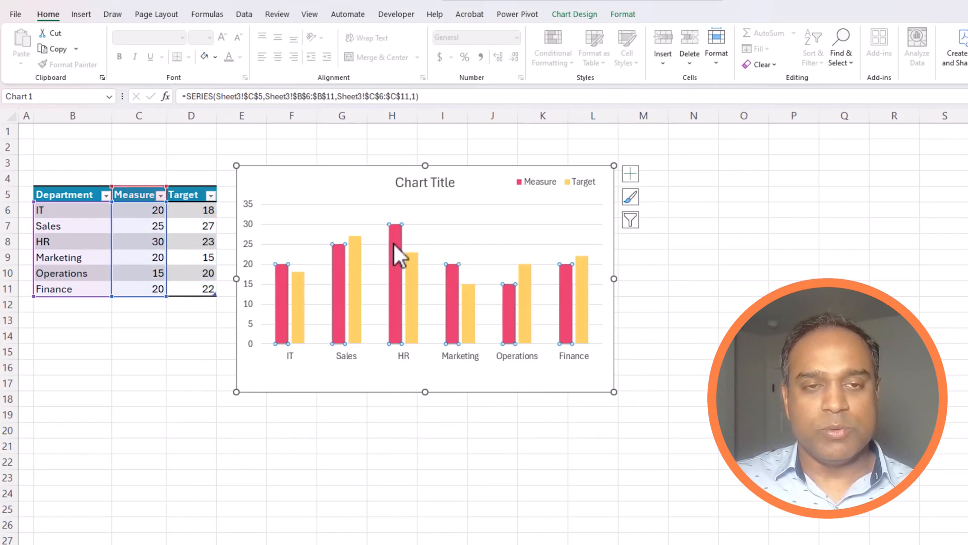
pyautogui.rightClick(394, 244)
pyautogui.click(445, 373)
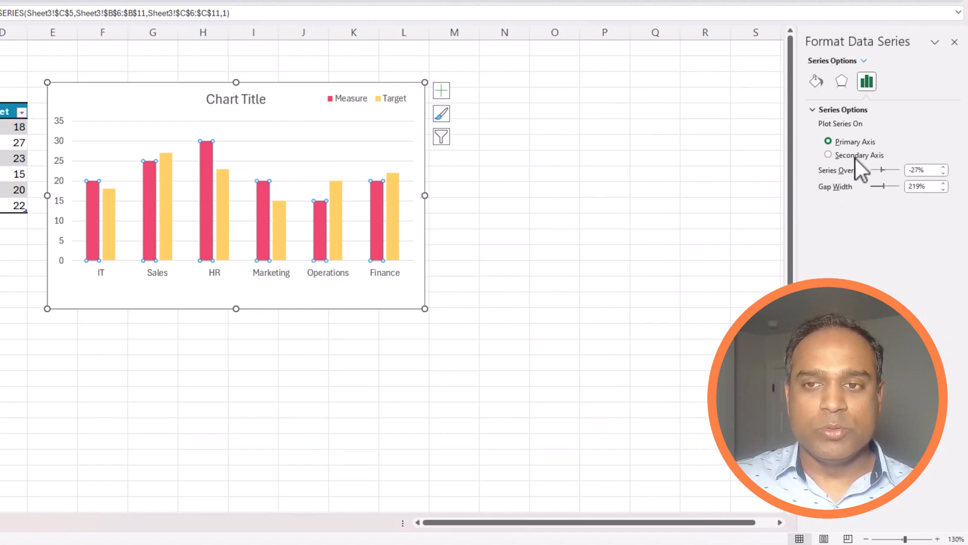
pyautogui.click(855, 158)
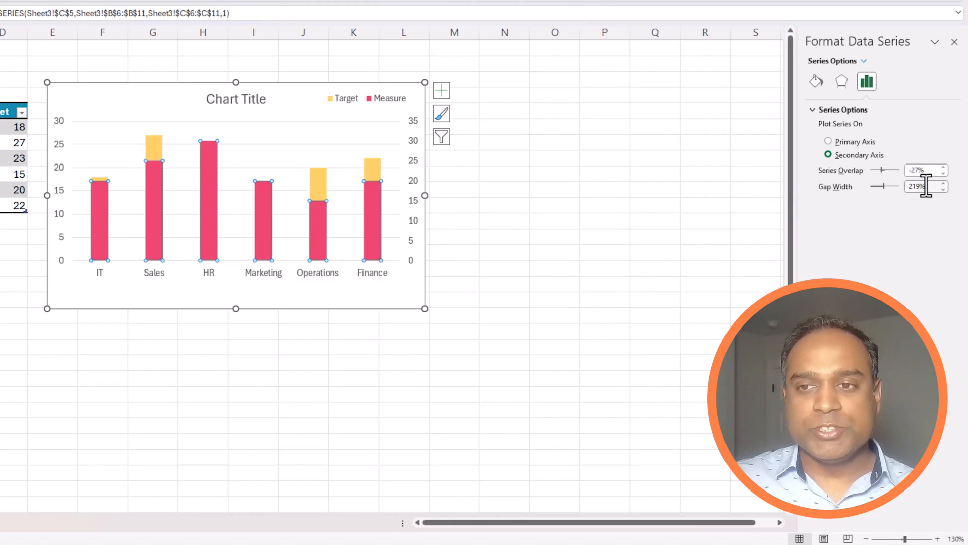
pyautogui.moveTo(932, 186); pyautogui.dragTo(892, 186)
pyautogui.write('300')
pyautogui.press('Tab')
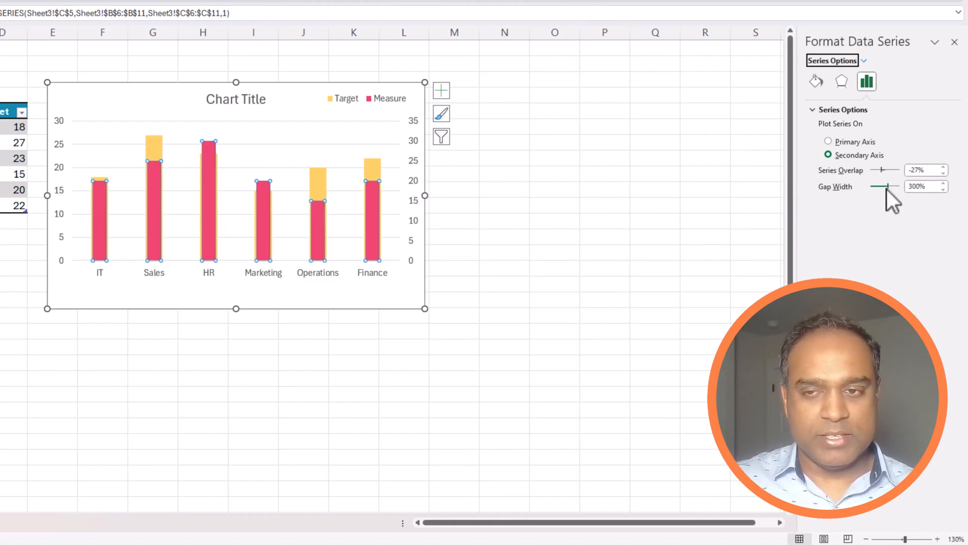
# Set the gap width of the Target series to 100% so its columns are wider than the Measure columns
pyautogui.click(376, 168)
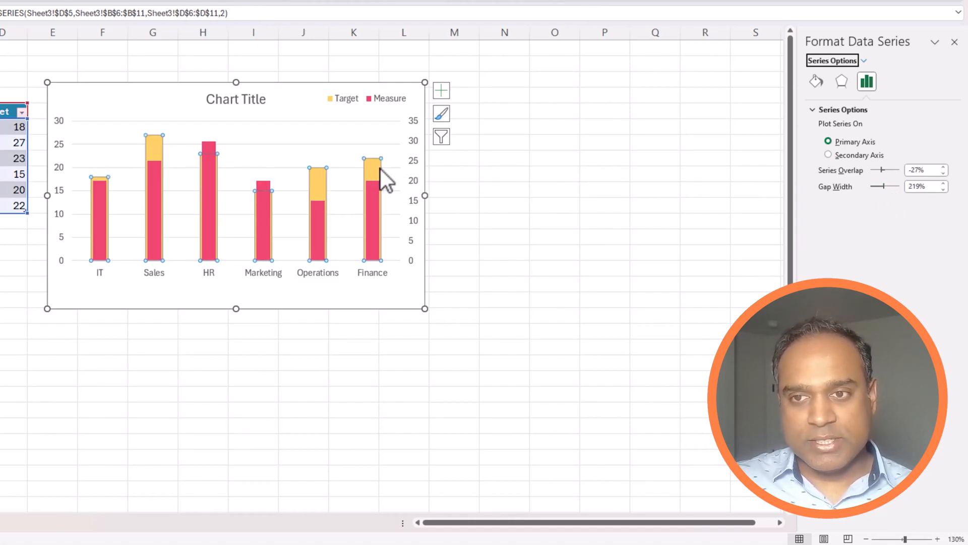
pyautogui.click(903, 187)
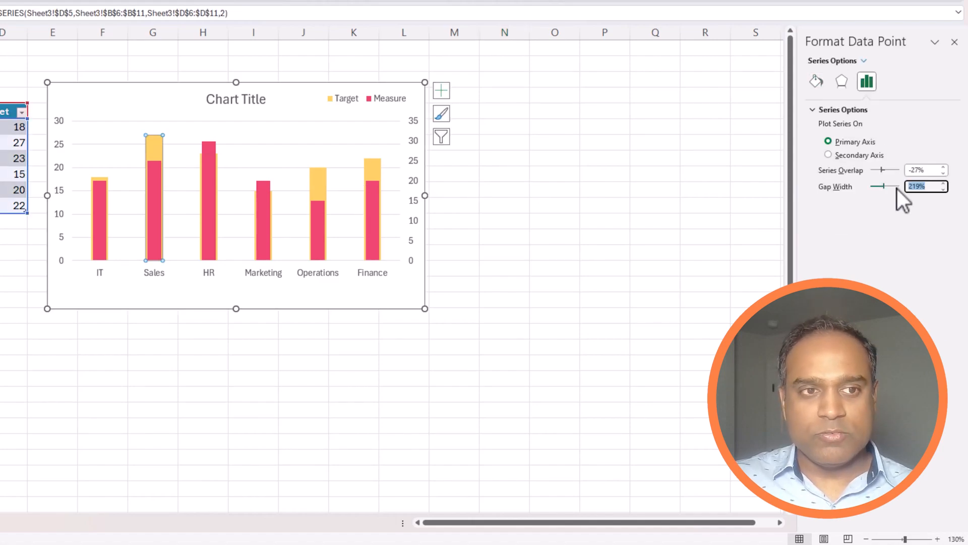
pyautogui.write('100')
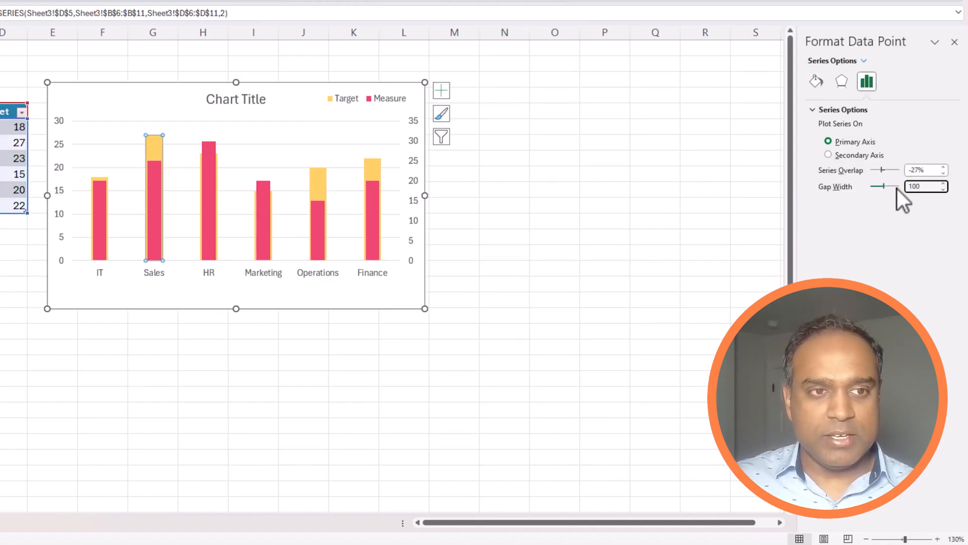
pyautogui.press('Return')
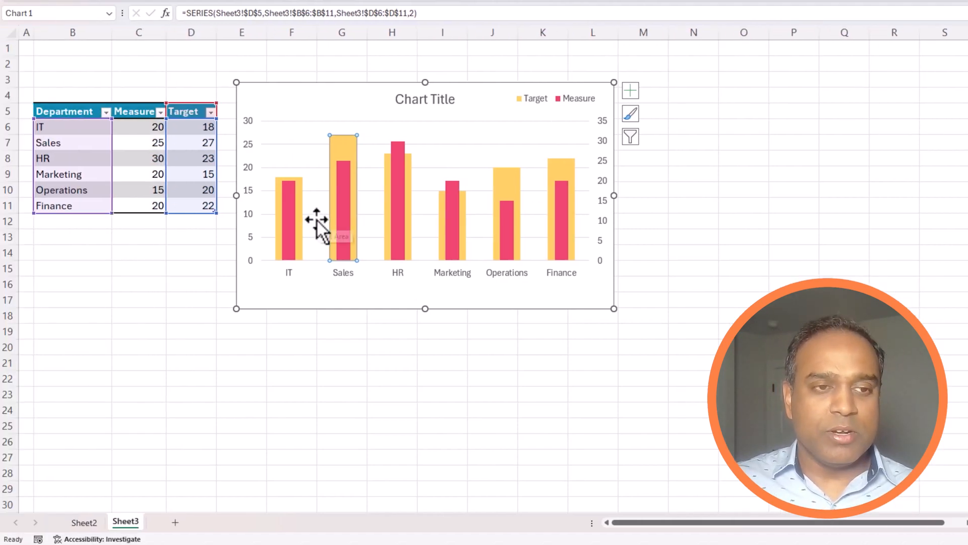
pyautogui.click(360, 335)
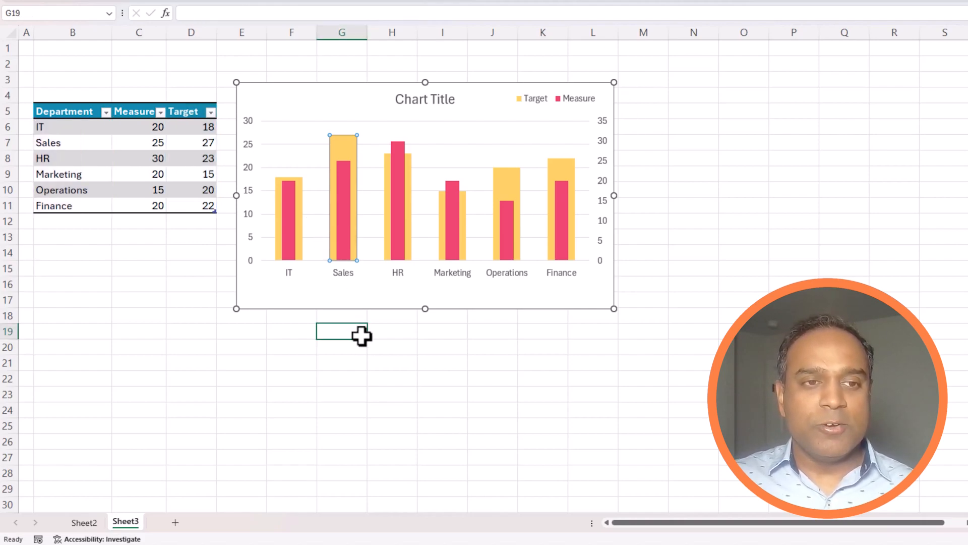
# Fill the Target series with a solid, very light blue theme color
pyautogui.click(356, 148)
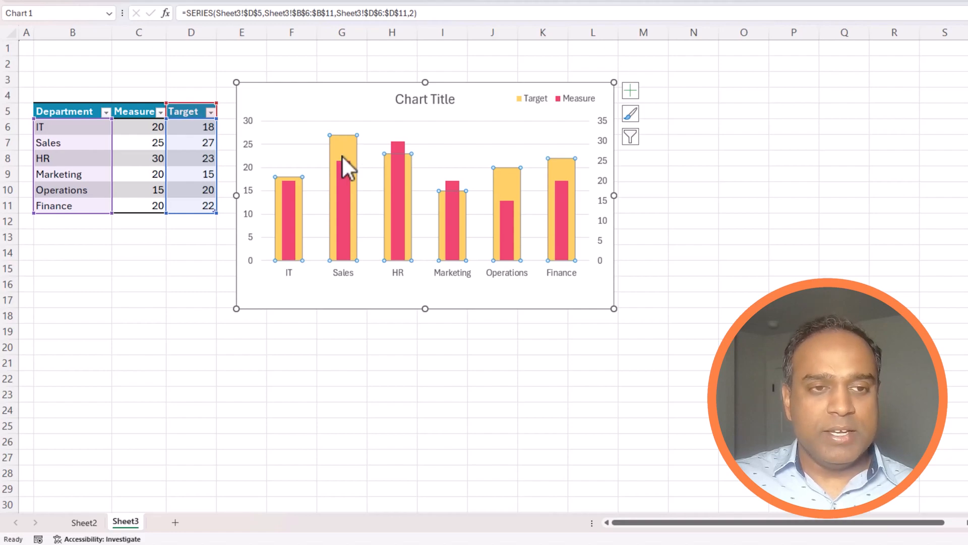
pyautogui.doubleClick(356, 148)
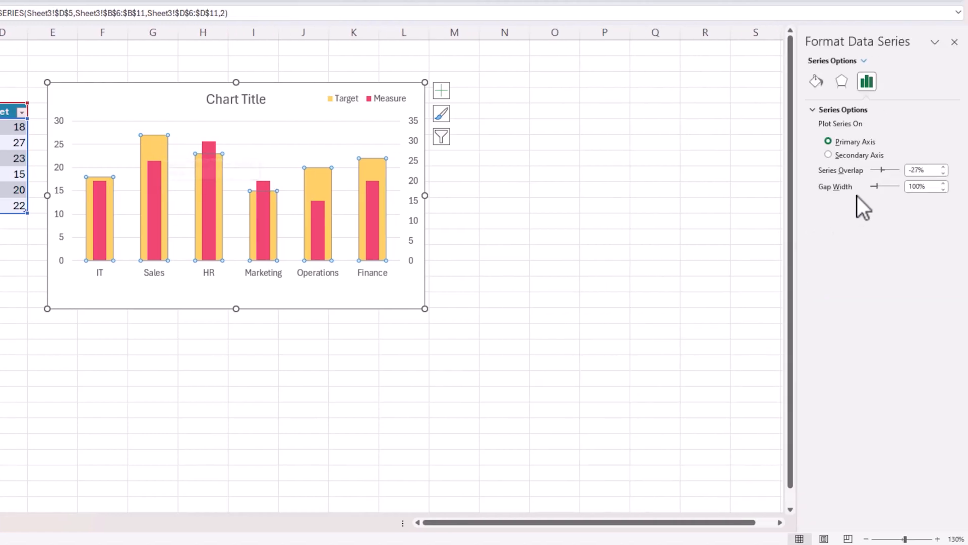
pyautogui.click(817, 82)
pyautogui.click(858, 143)
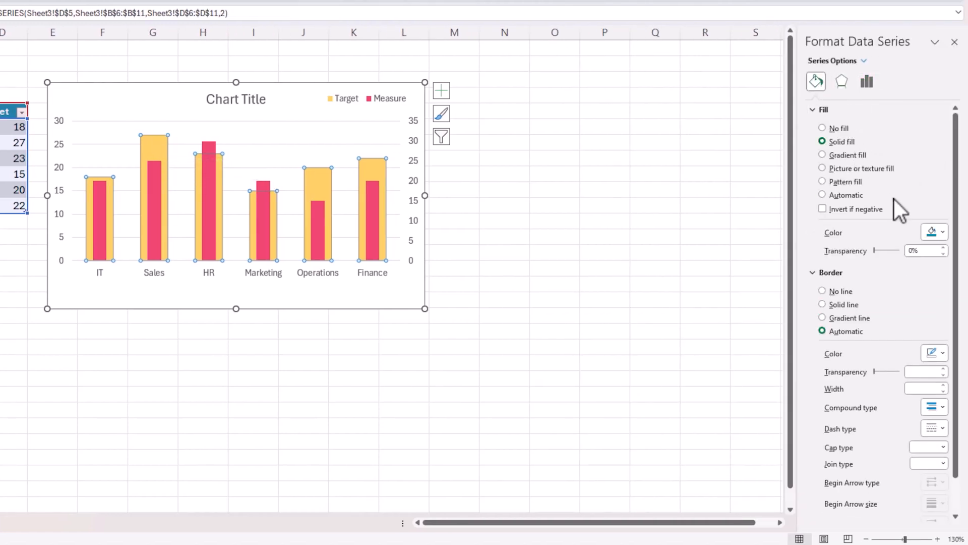
pyautogui.click(945, 231)
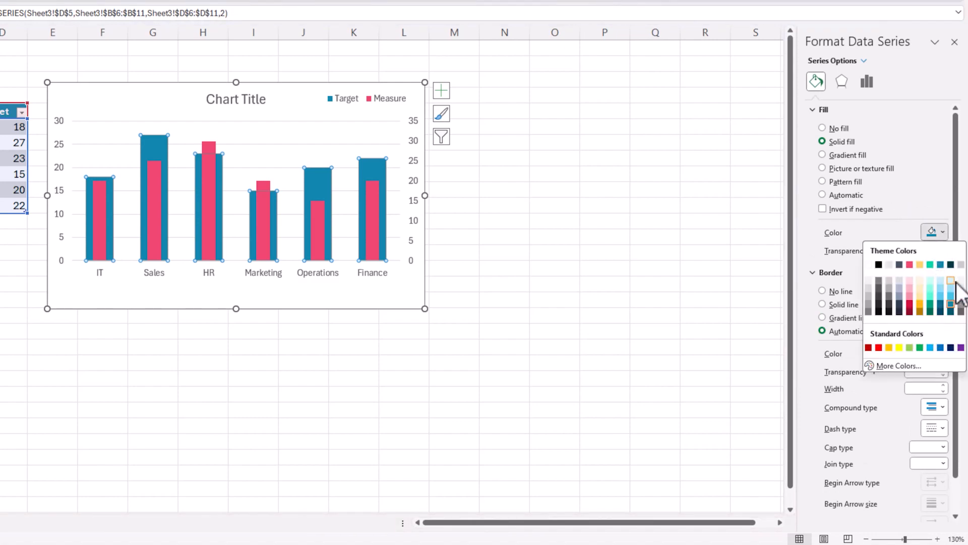
pyautogui.click(952, 281)
pyautogui.click(605, 285)
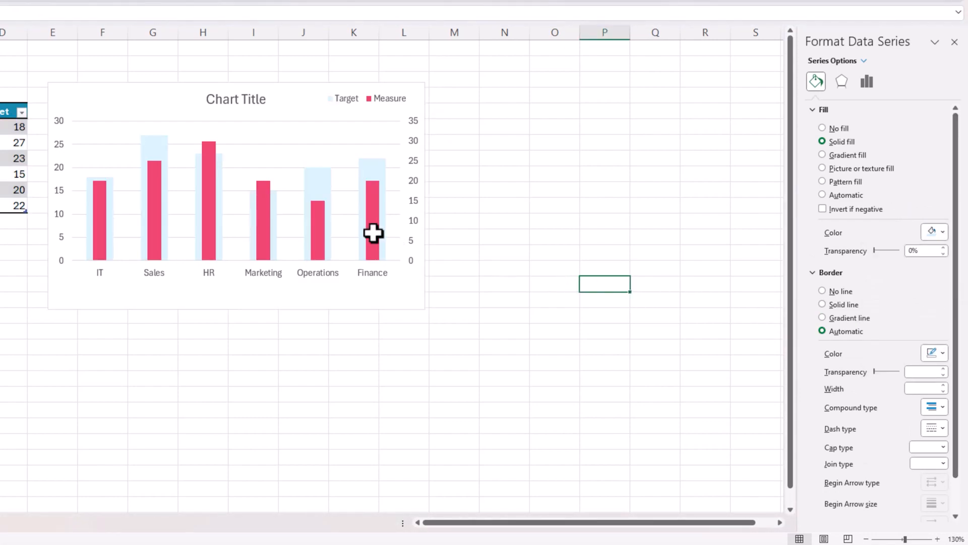
# Fill the Measure series with a solid medium-blue theme color and add data labels to its columns
pyautogui.click(322, 212)
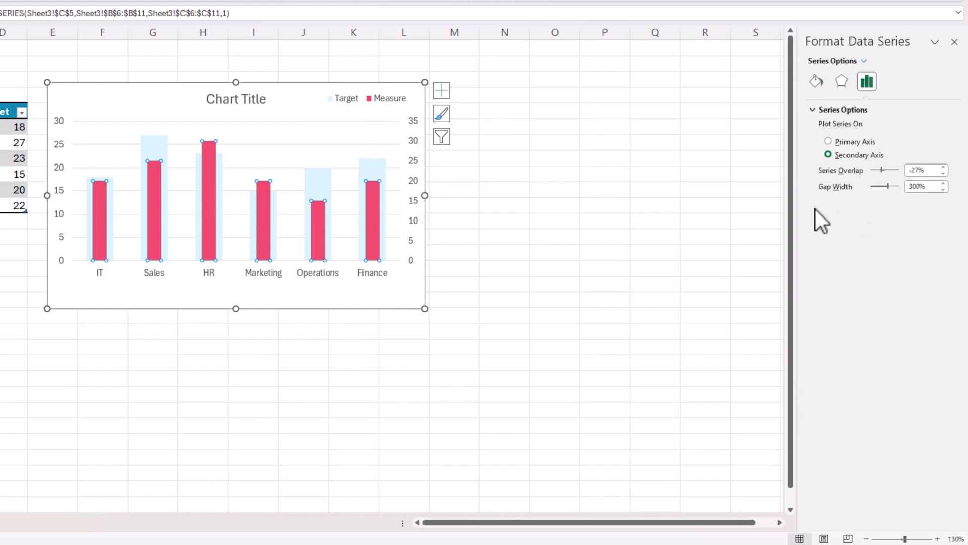
pyautogui.click(815, 82)
pyautogui.click(822, 142)
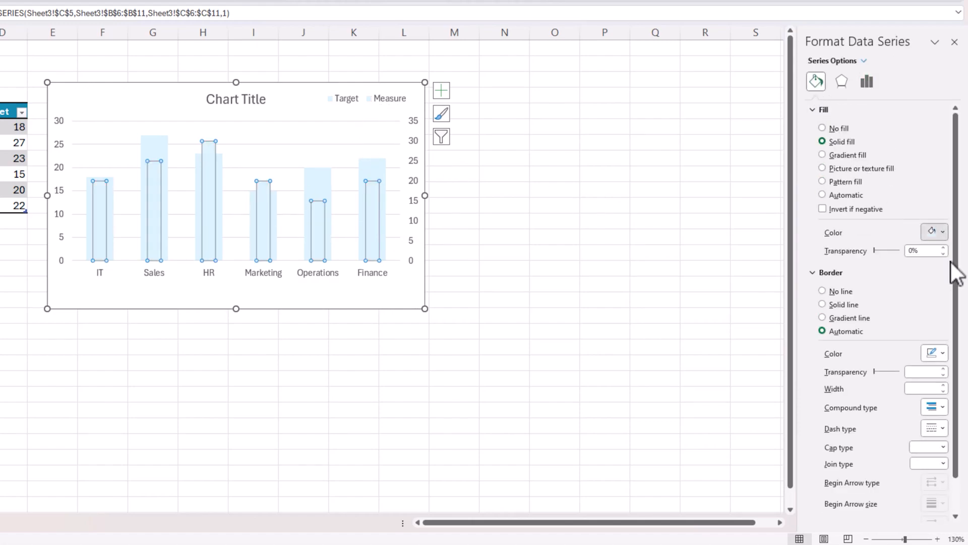
pyautogui.click(941, 232)
pyautogui.click(949, 303)
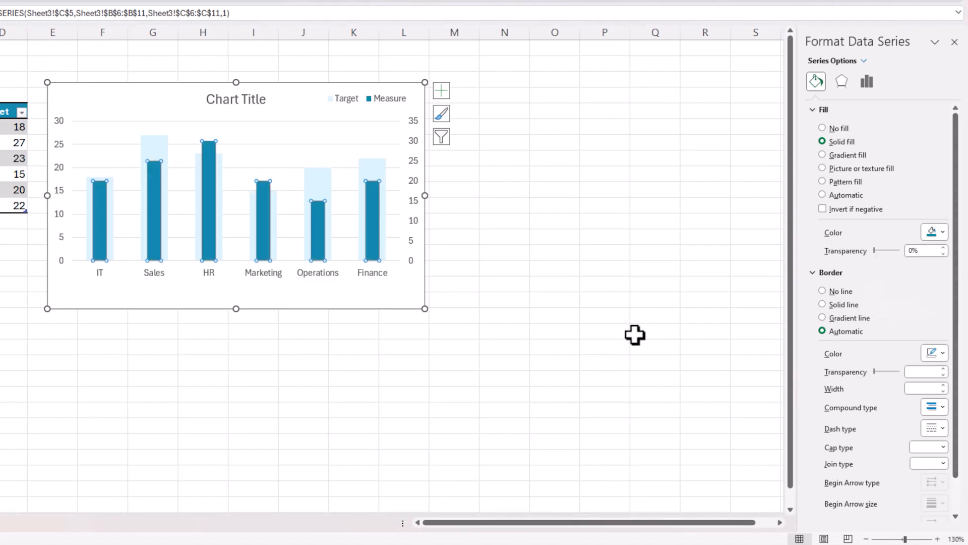
pyautogui.click(635, 335)
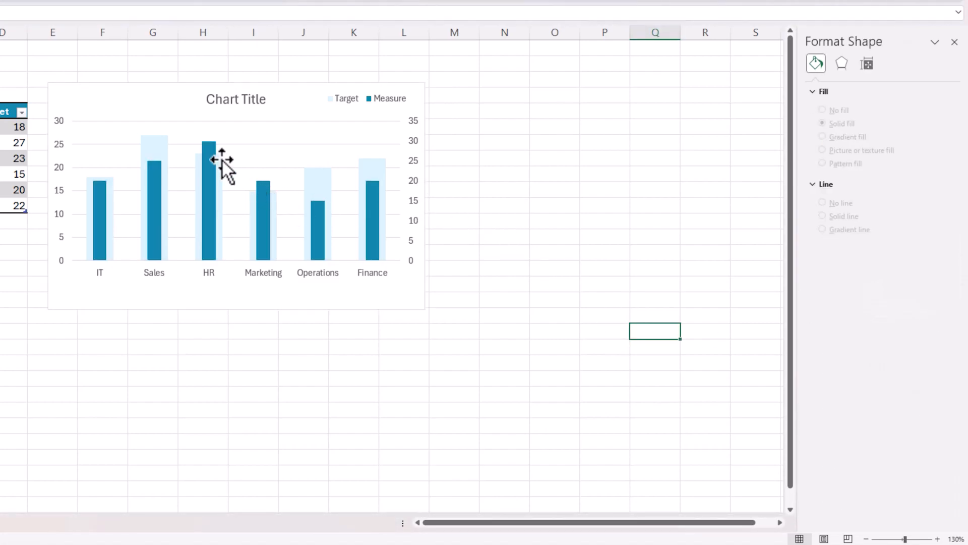
pyautogui.rightClick(207, 150)
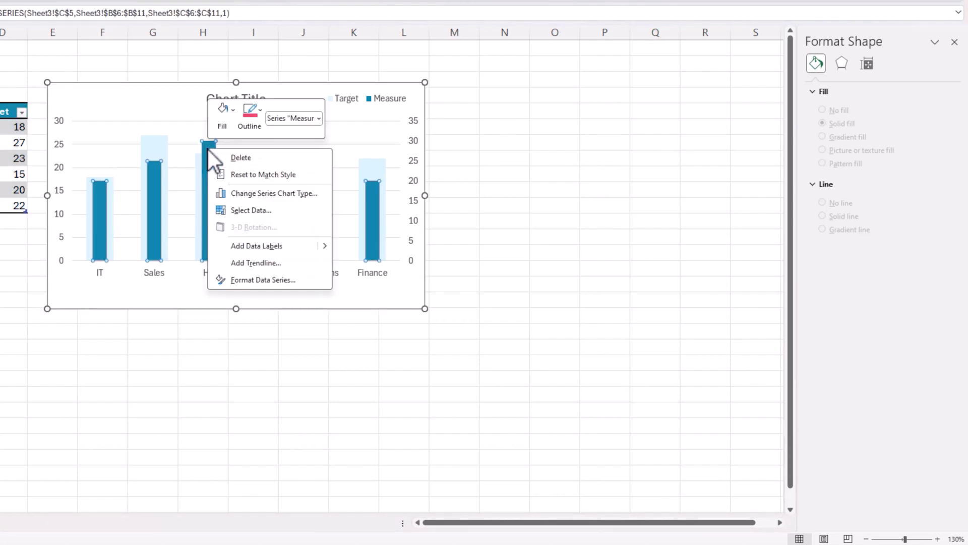
pyautogui.click(285, 247)
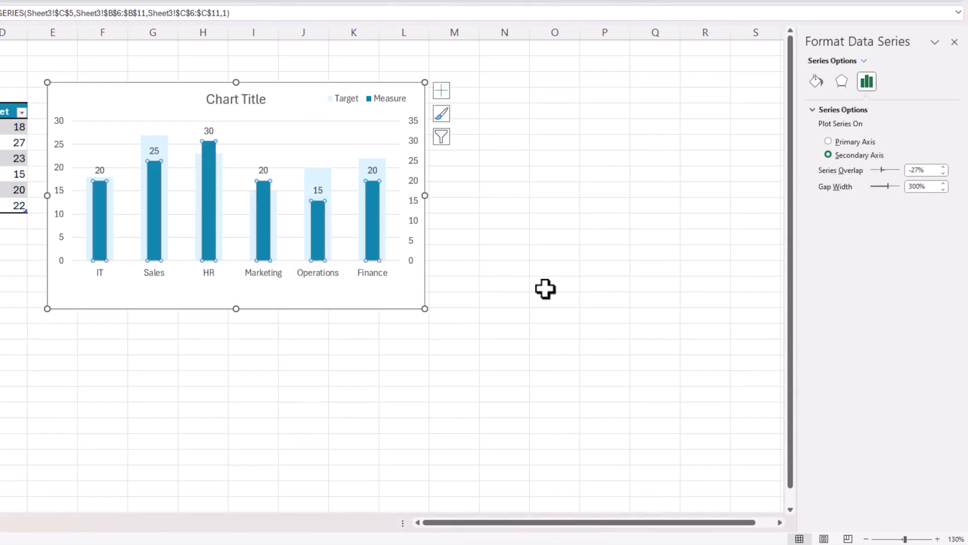
# Format the chart's major gridlines as solid lines in a very light gray theme color
pyautogui.rightClick(322, 147)
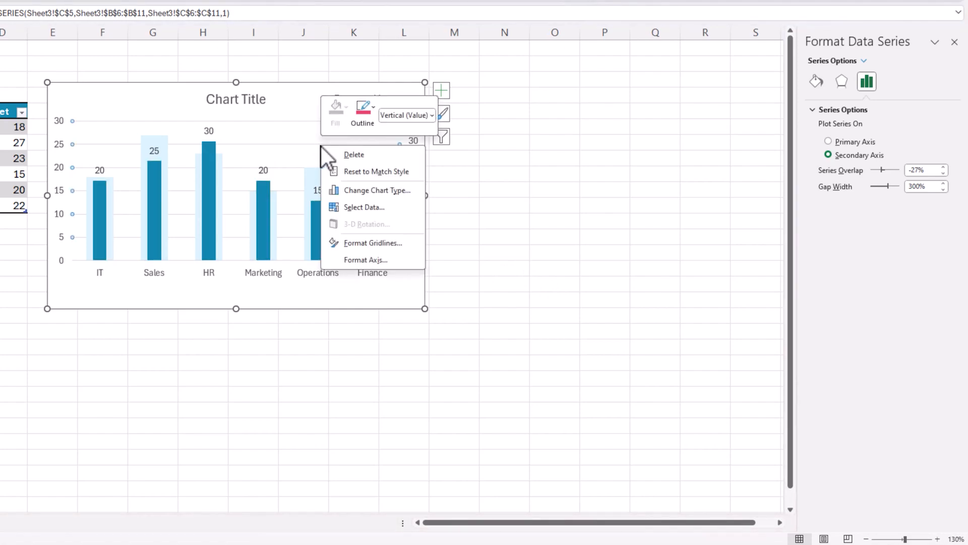
pyautogui.click(372, 242)
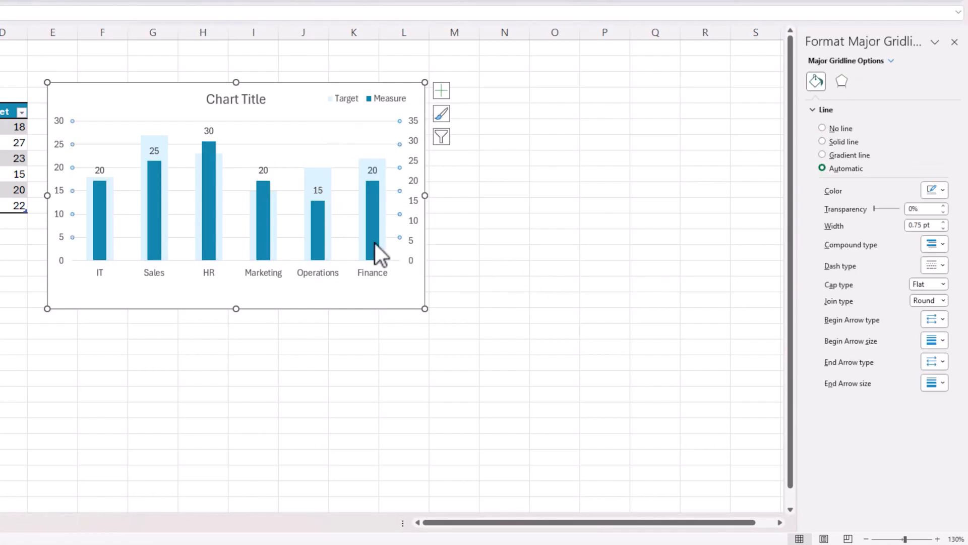
pyautogui.click(833, 141)
pyautogui.click(935, 190)
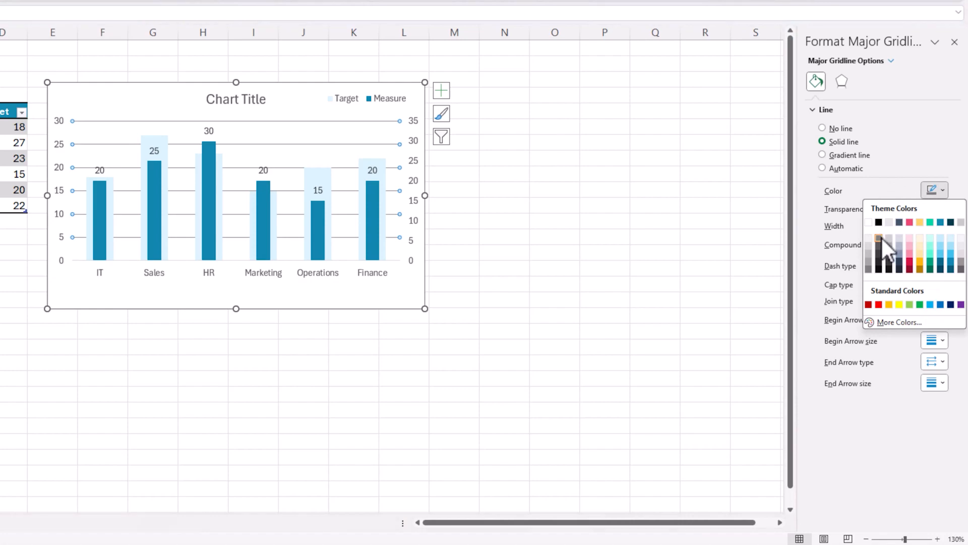
pyautogui.click(870, 238)
pyautogui.click(627, 240)
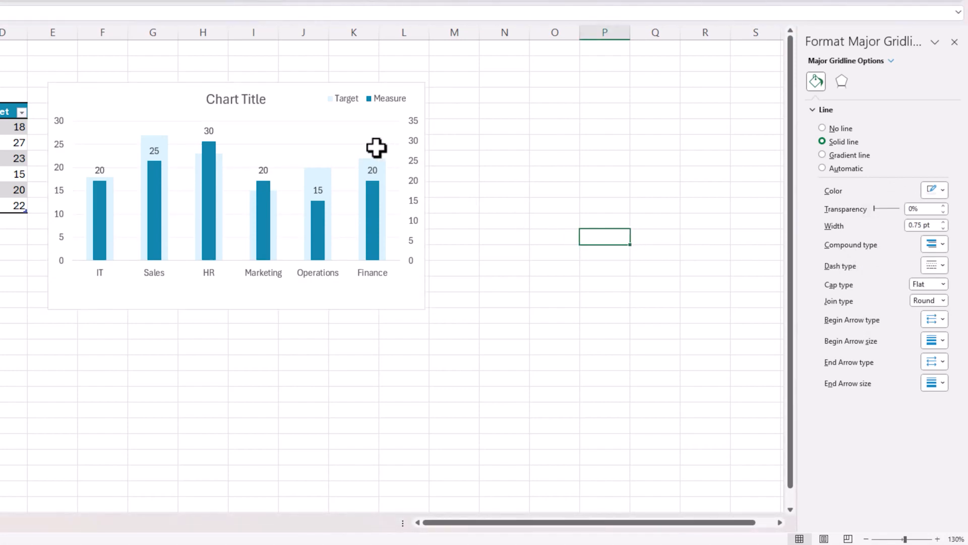
# Give the chart area a solid gray border with rounded corners
pyautogui.click(275, 90)
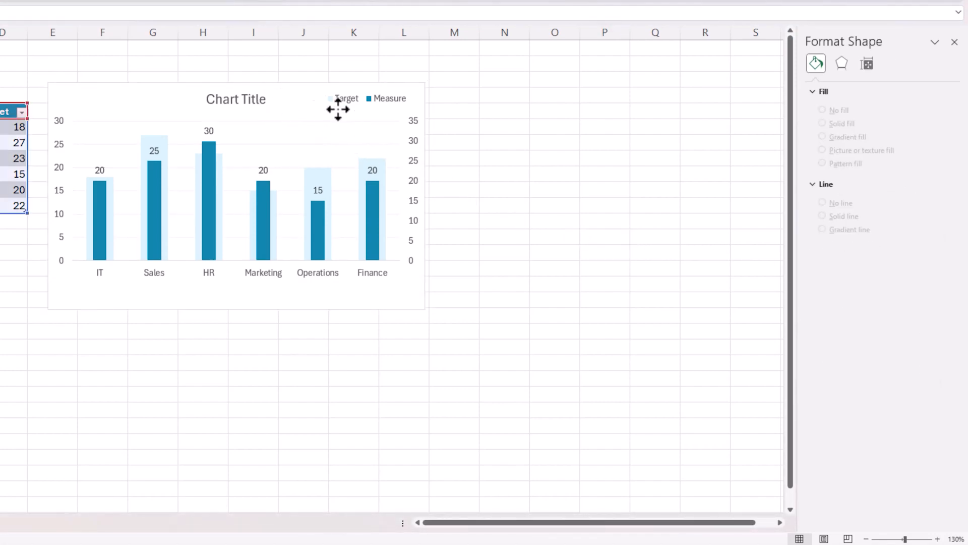
pyautogui.click(817, 112)
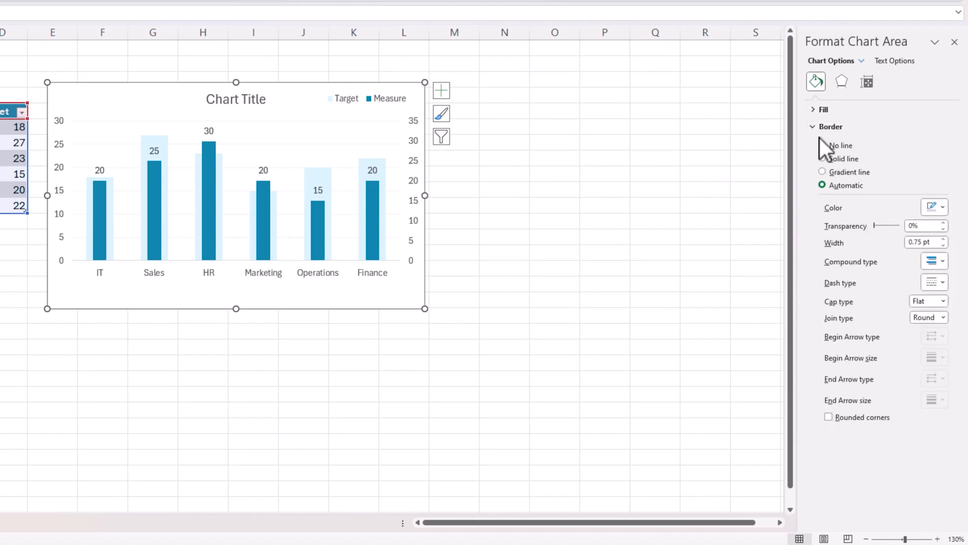
pyautogui.click(837, 159)
pyautogui.click(933, 207)
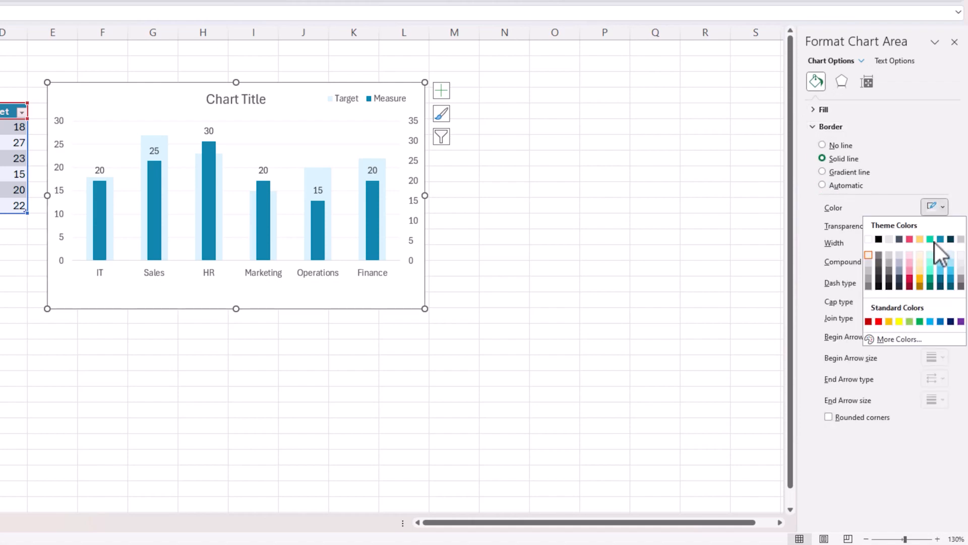
pyautogui.click(875, 255)
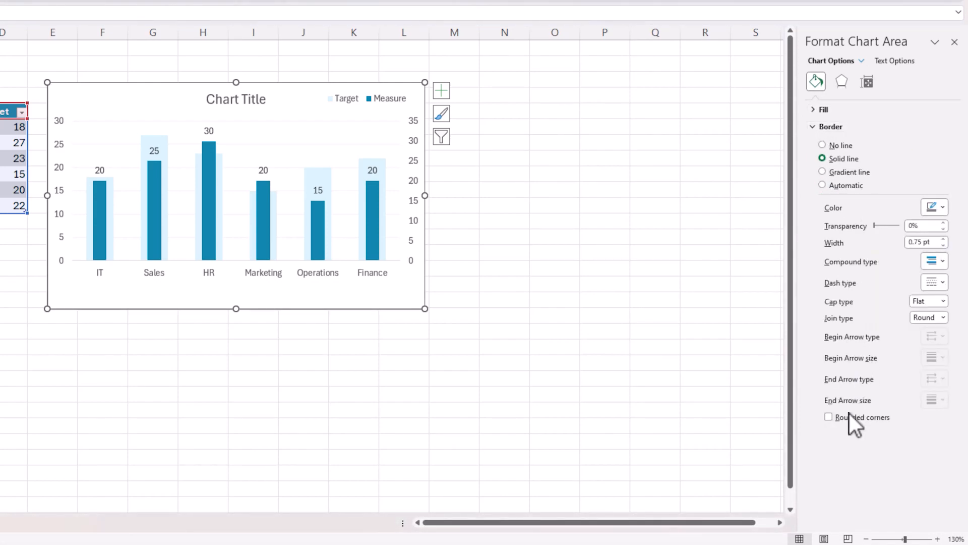
pyautogui.click(592, 346)
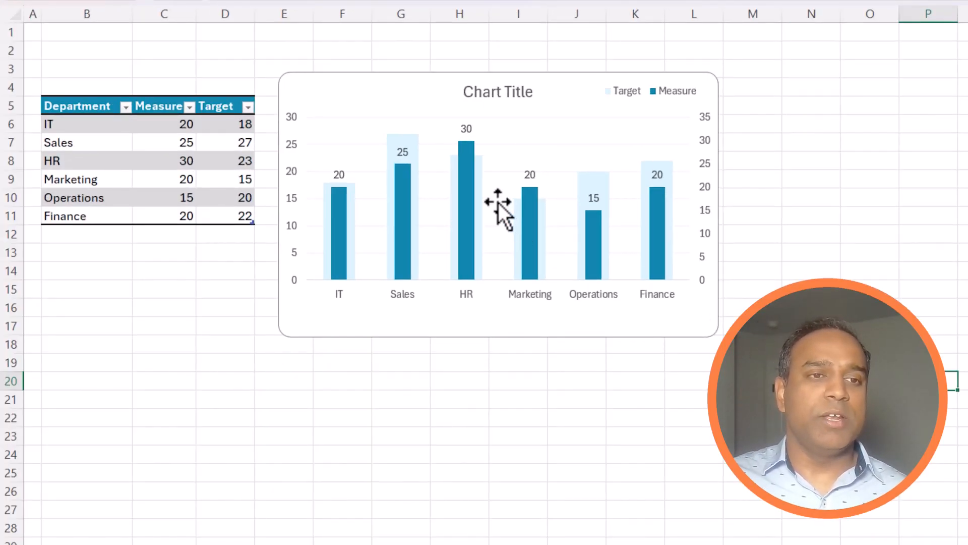
pyautogui.click(467, 162)
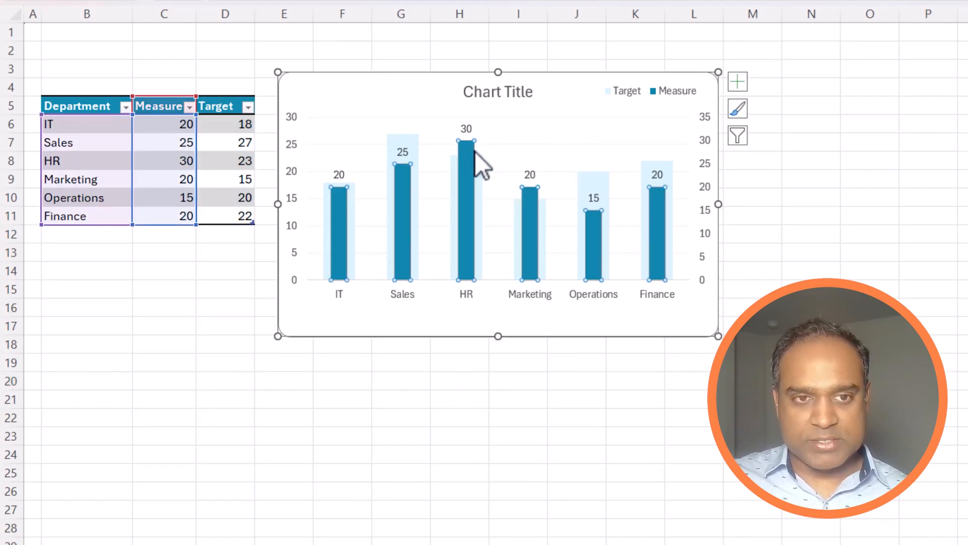
pyautogui.click(497, 401)
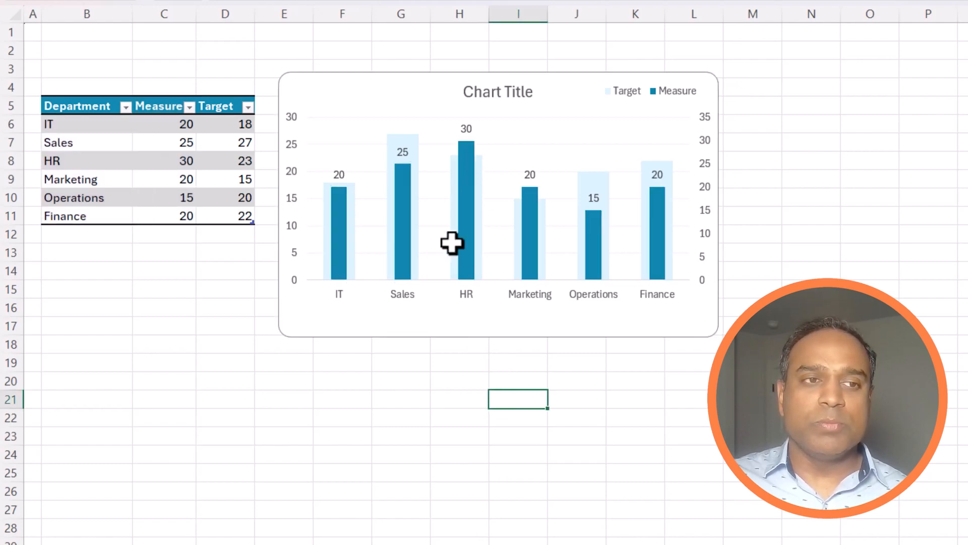
pyautogui.click(414, 144)
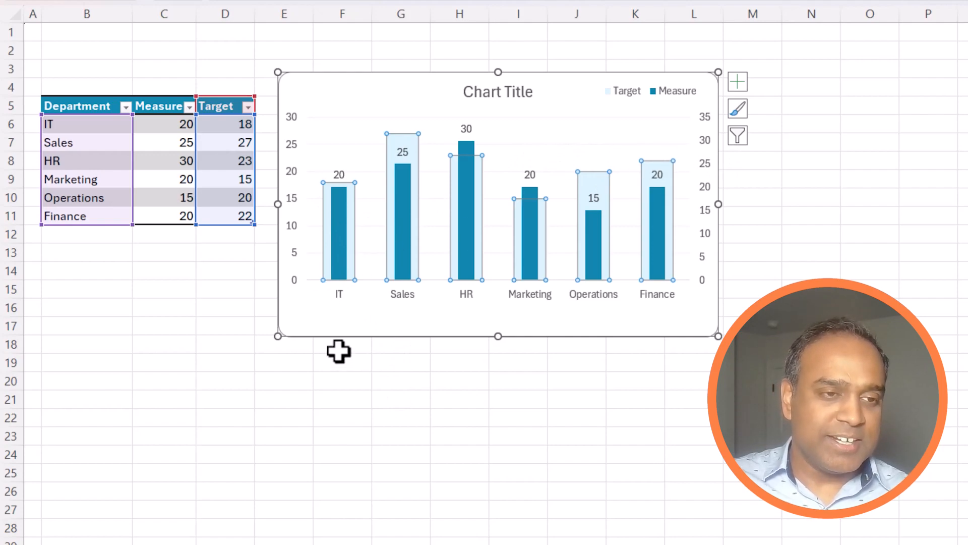
pyautogui.moveTo(338, 248)
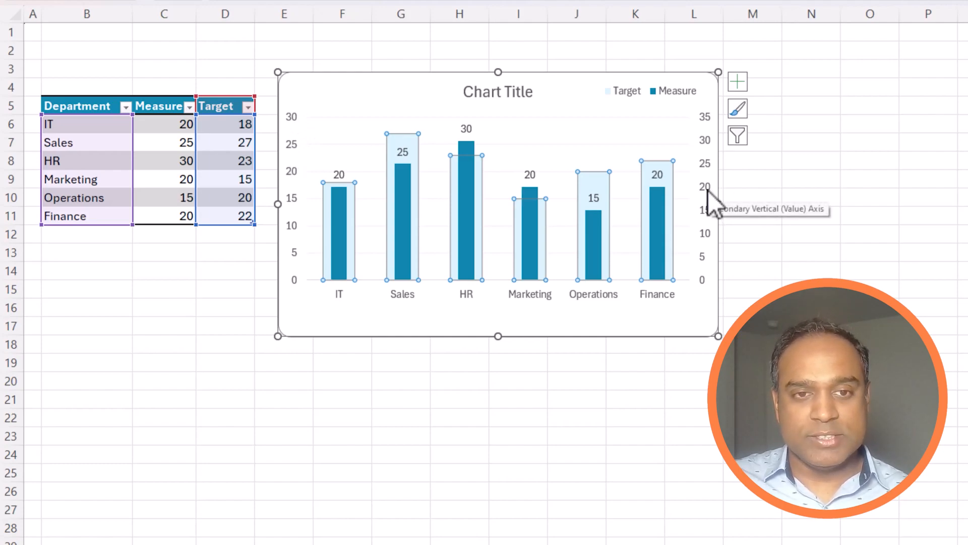
# Delete the chart's secondary vertical axis so both series share one scale
pyautogui.click(710, 164)
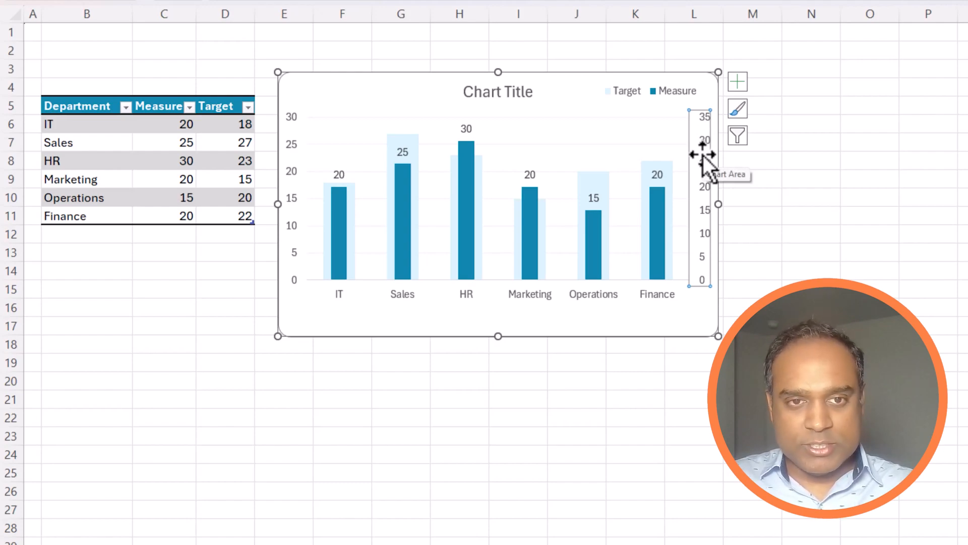
pyautogui.click(702, 154)
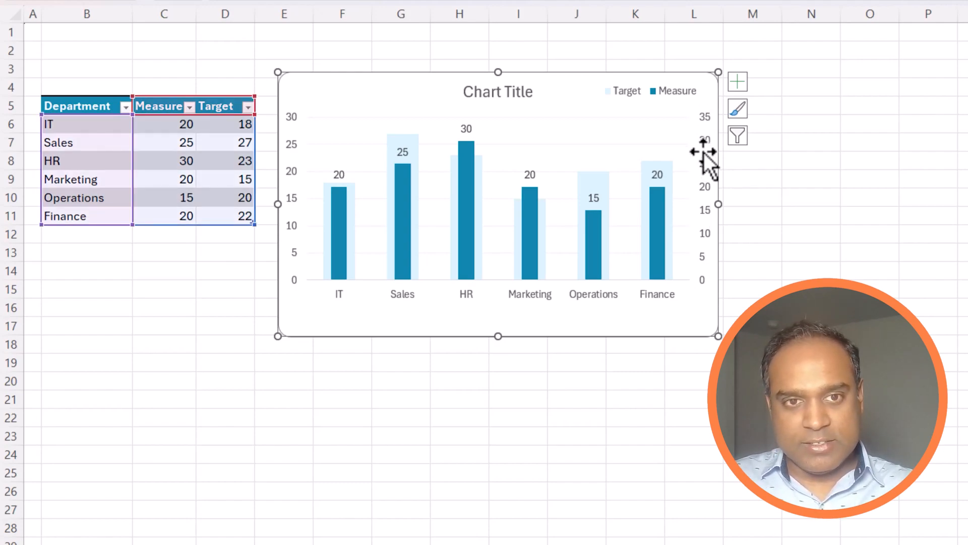
pyautogui.click(704, 155)
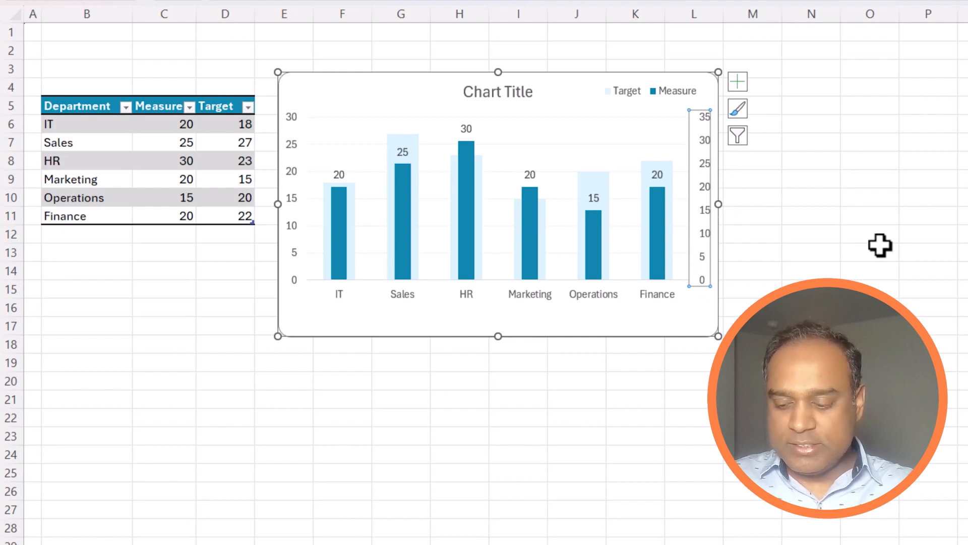
pyautogui.press('Delete')
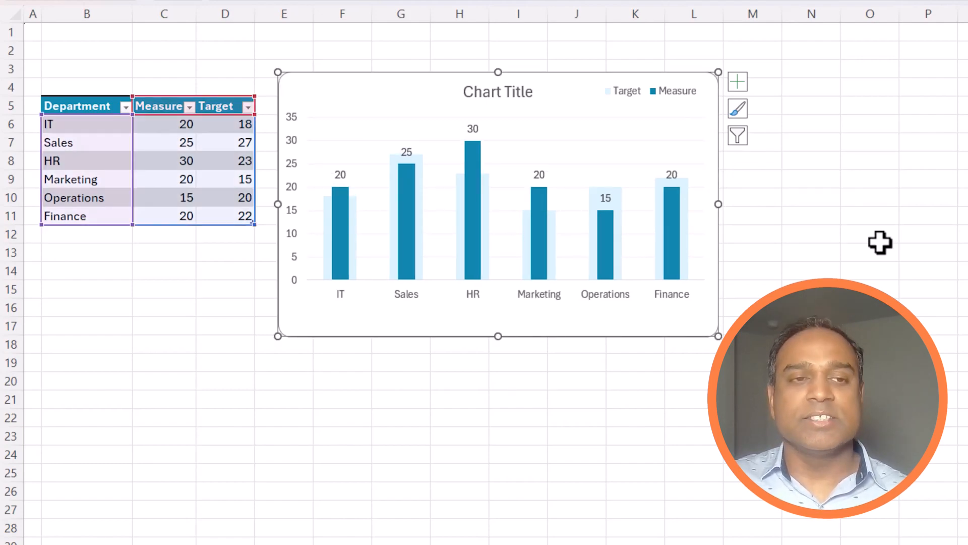
pyautogui.moveTo(473, 237)
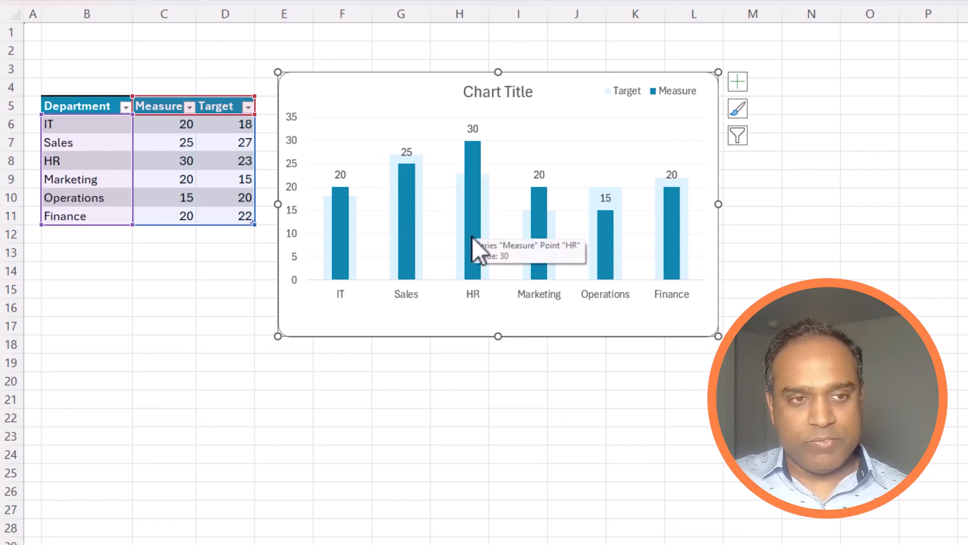
pyautogui.moveTo(329, 204)
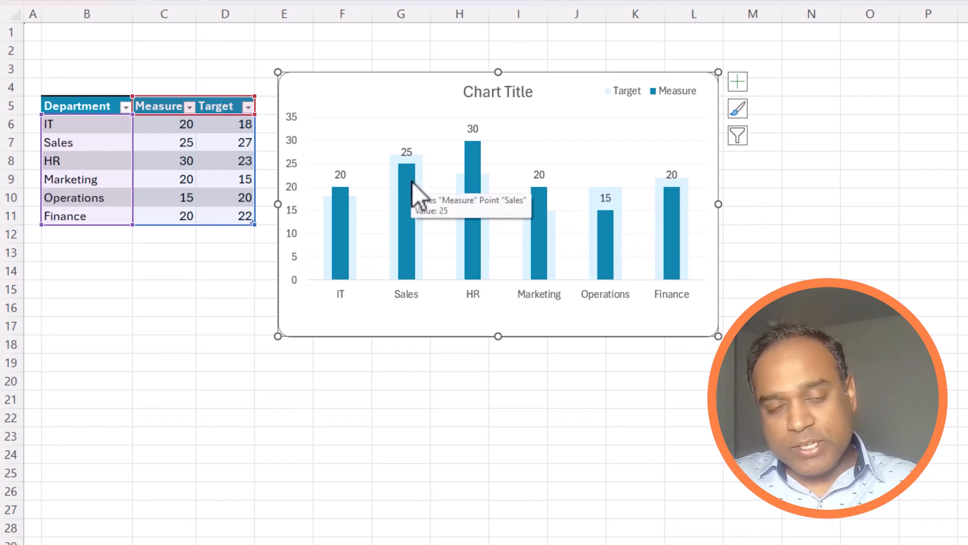
pyautogui.moveTo(347, 232)
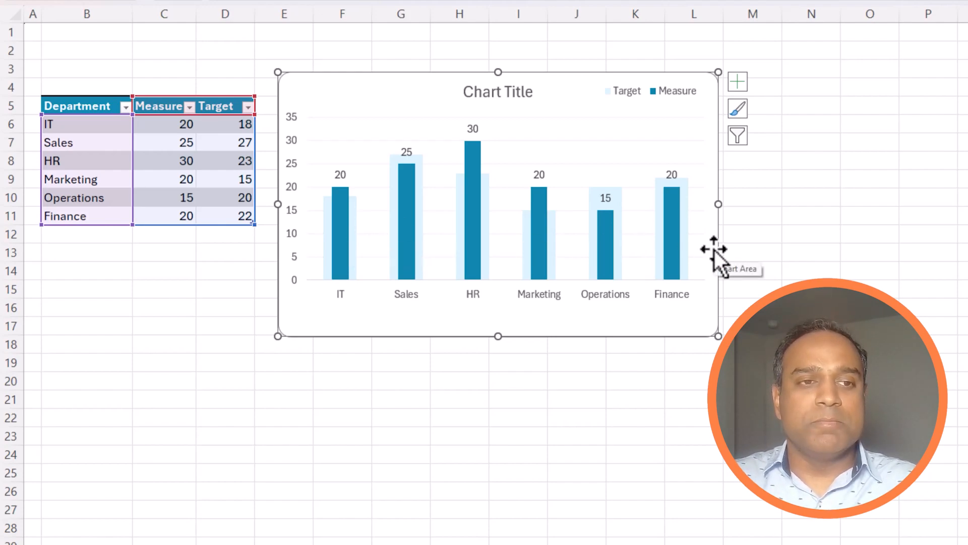
pyautogui.click(777, 196)
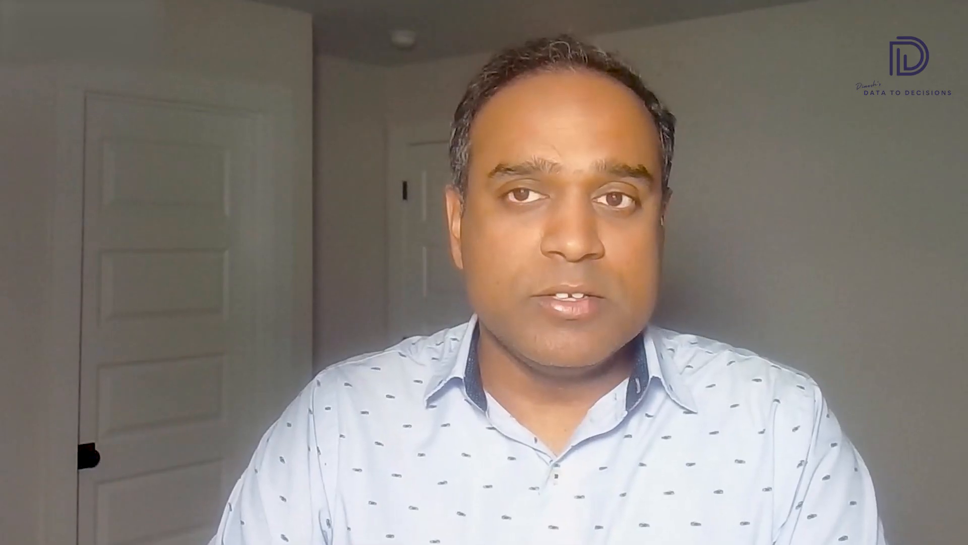